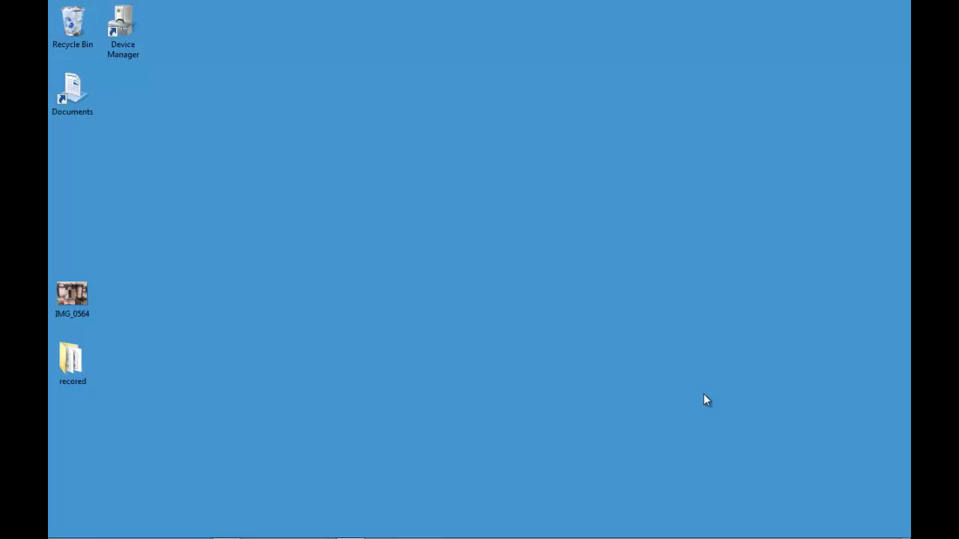
Check in Device Manager that the USB serial adapter is on COM2.
double_click(118, 31)
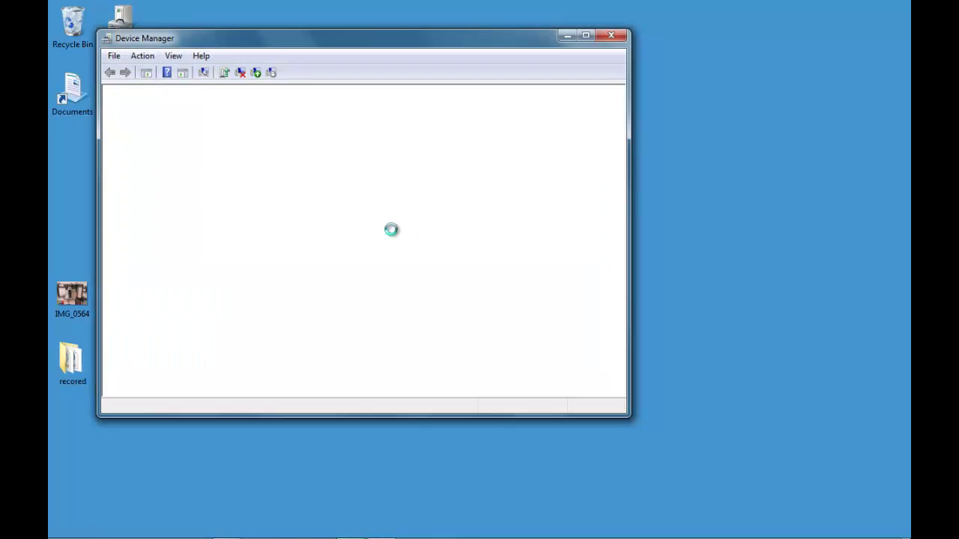
click(123, 261)
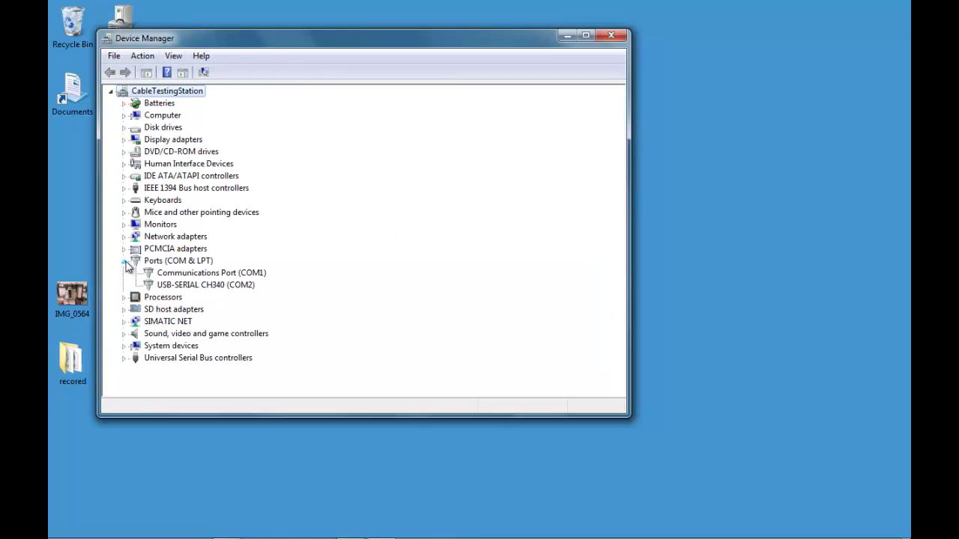
click(197, 287)
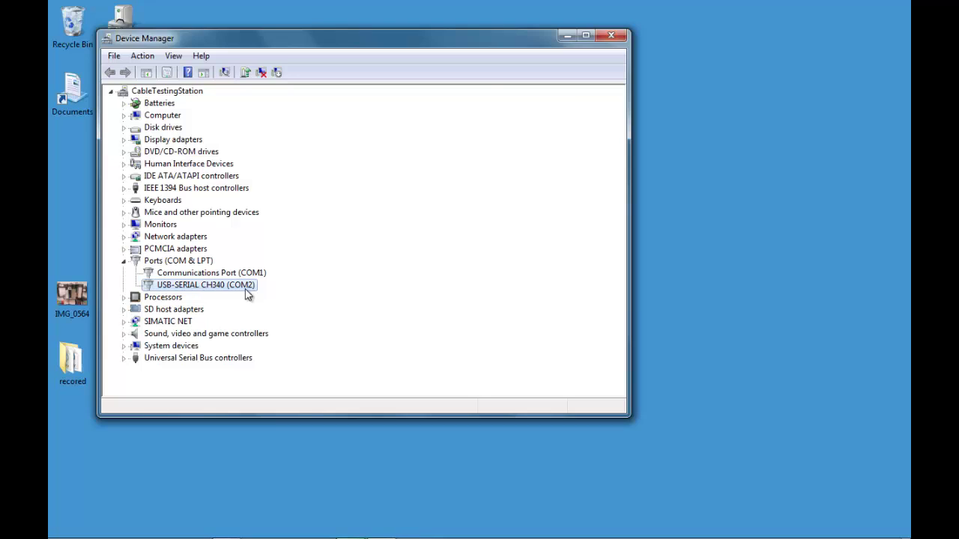
click(611, 36)
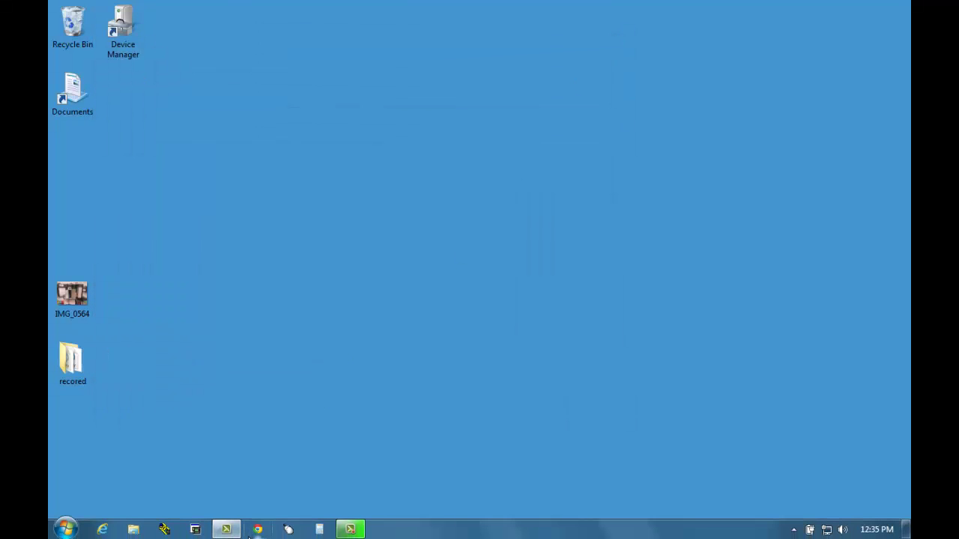
Launch RSLinx Classic and add an RS-232 DF1 devices driver named AB_DF1-1.
mouse_move(234, 533)
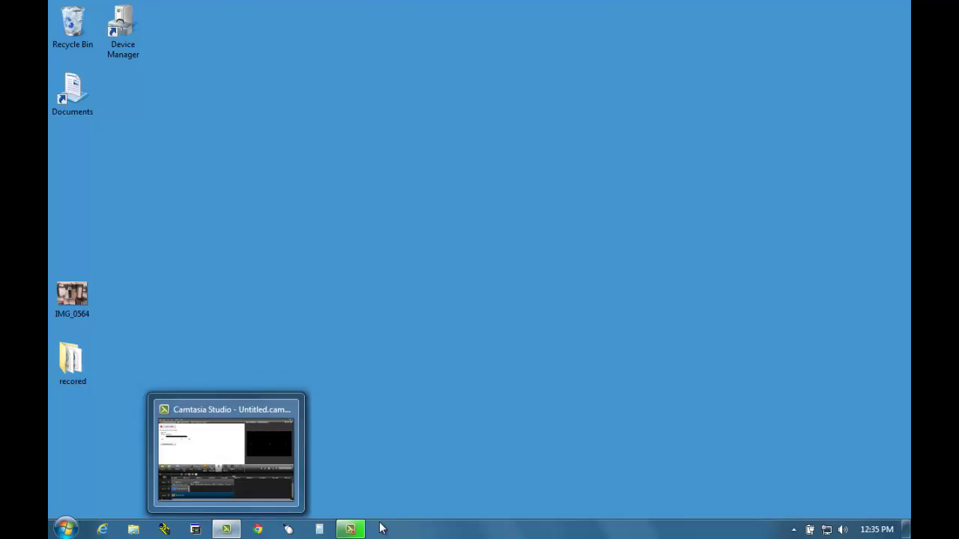
click(164, 530)
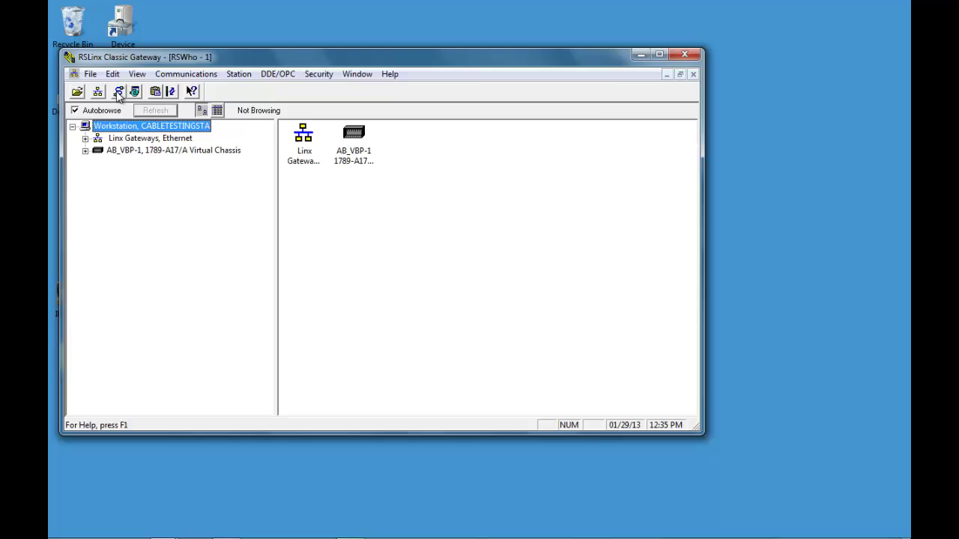
click(118, 92)
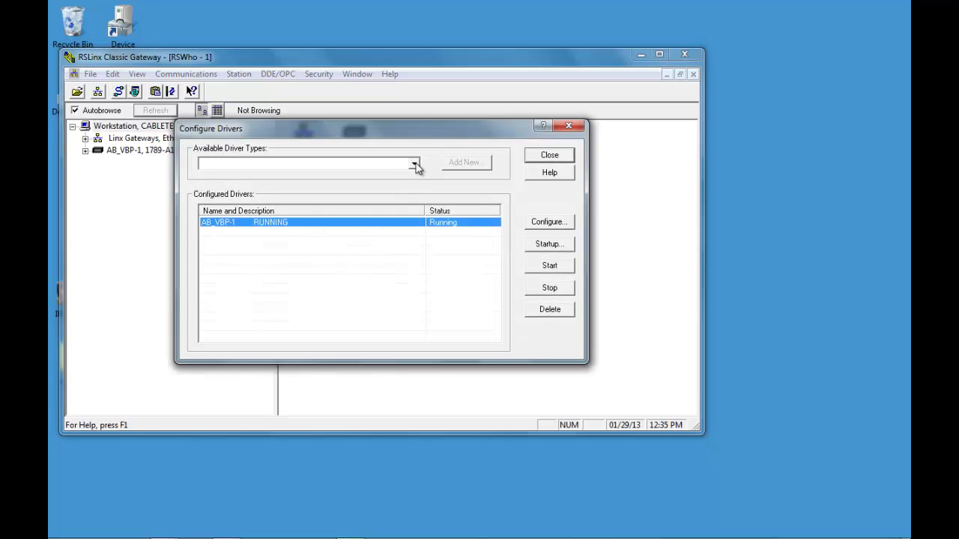
click(414, 164)
click(373, 186)
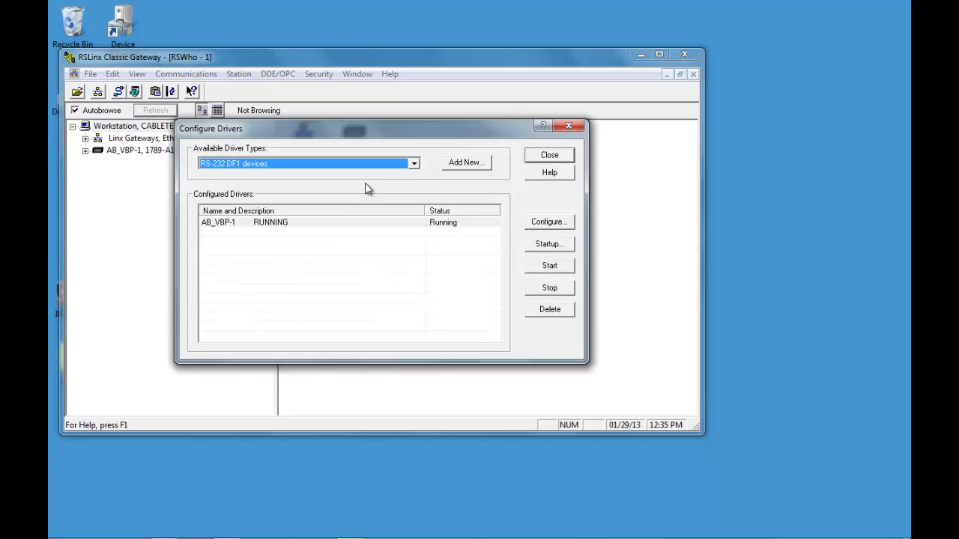
click(454, 163)
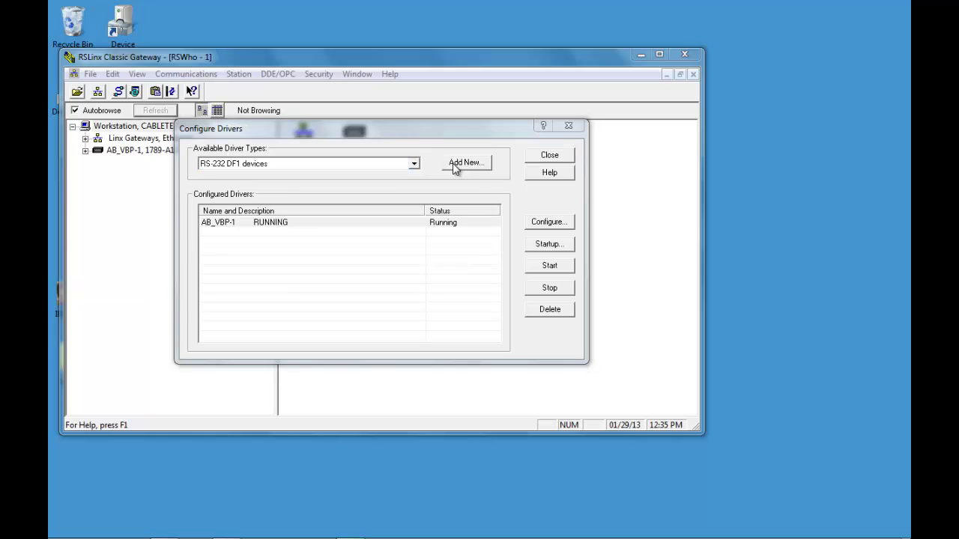
click(457, 231)
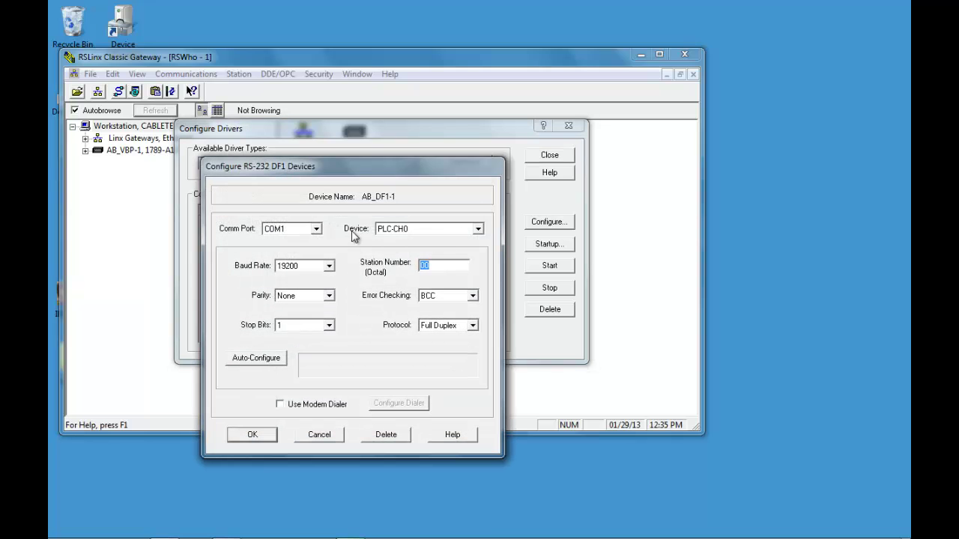
Set the AB_DF1-1 driver to COM2, auto-configure its serial settings and confirm.
click(317, 228)
click(302, 250)
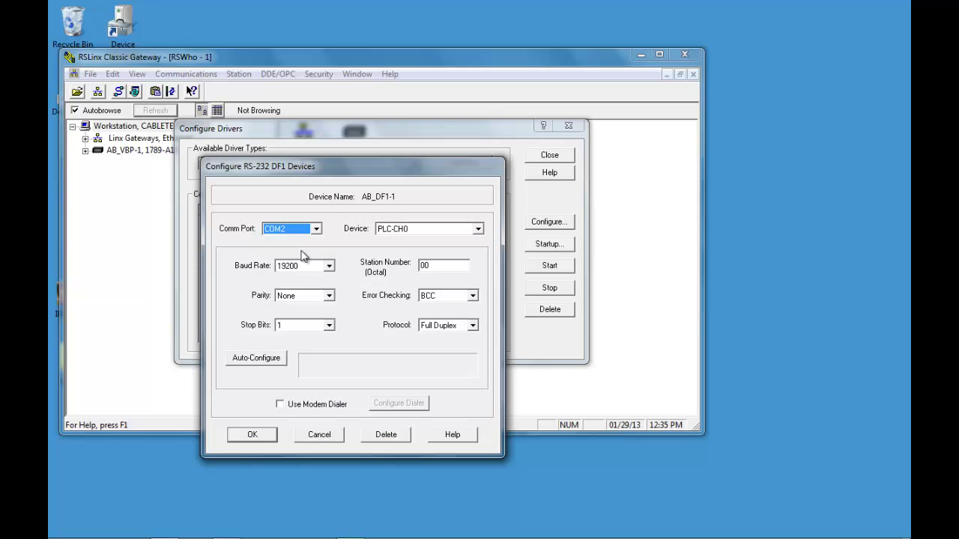
click(256, 358)
click(262, 436)
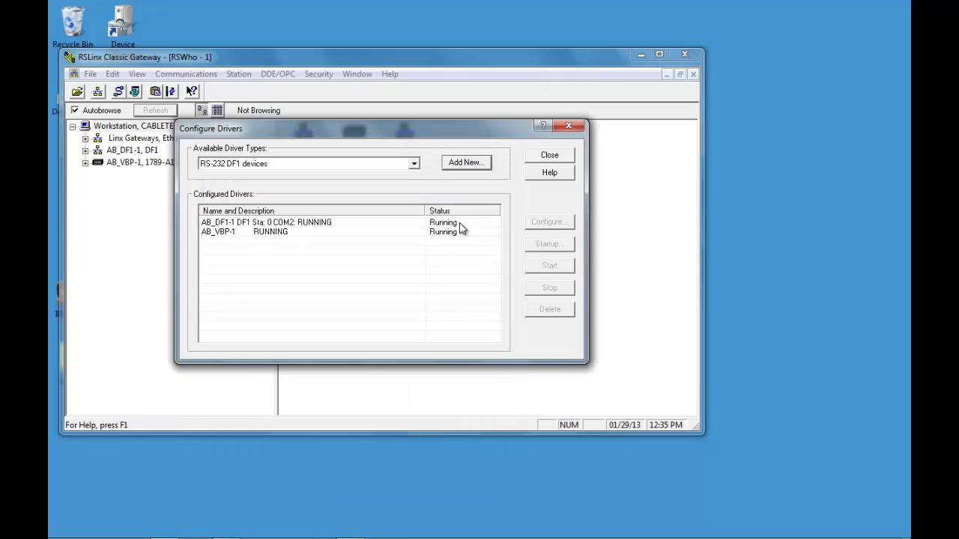
click(549, 155)
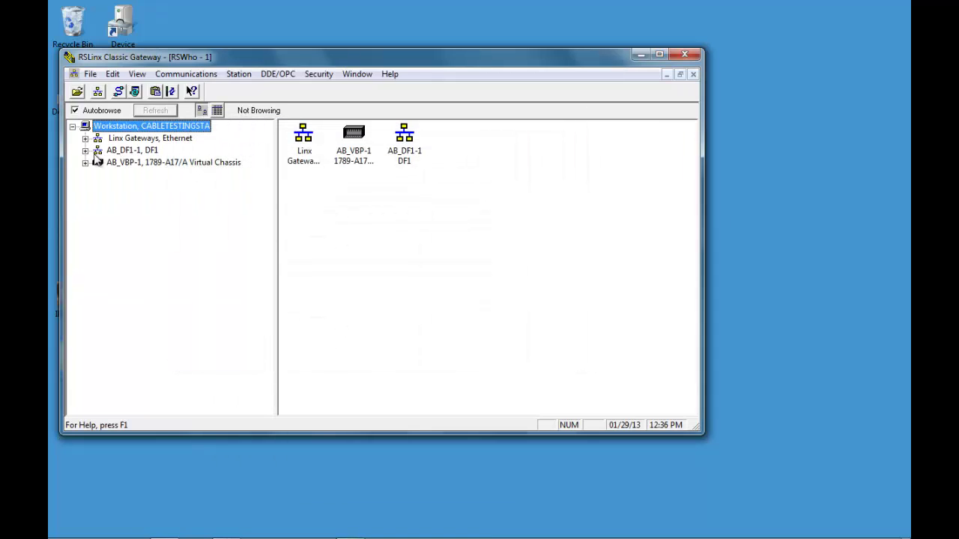
Expand AB_DF1-1, the 1756-L64 controller and its backplane, then right-click the slot 03 1756-ENBT/A.
click(97, 151)
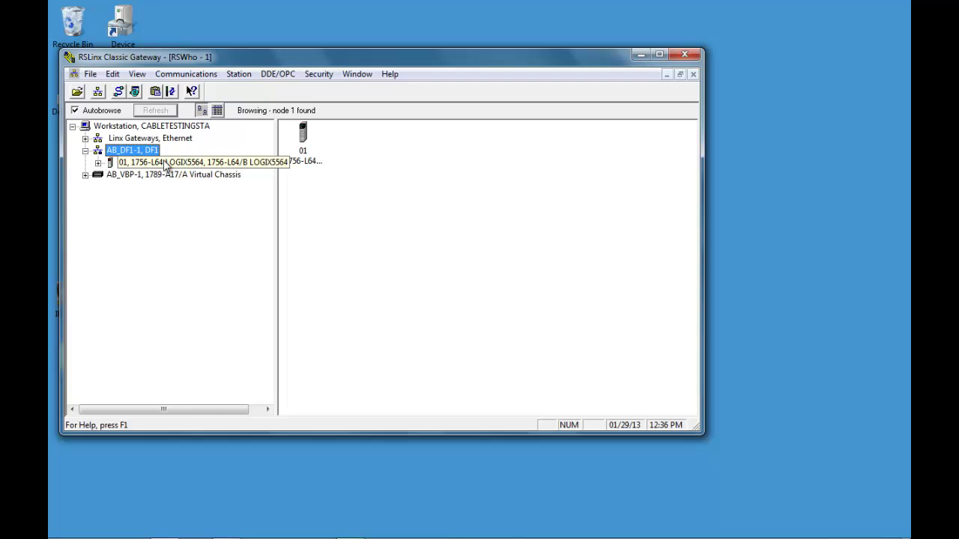
click(97, 163)
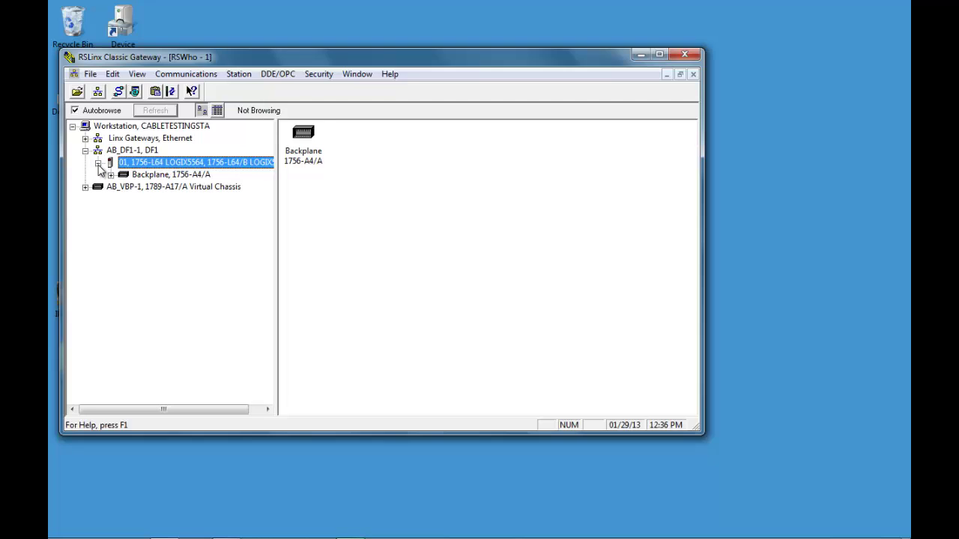
click(110, 175)
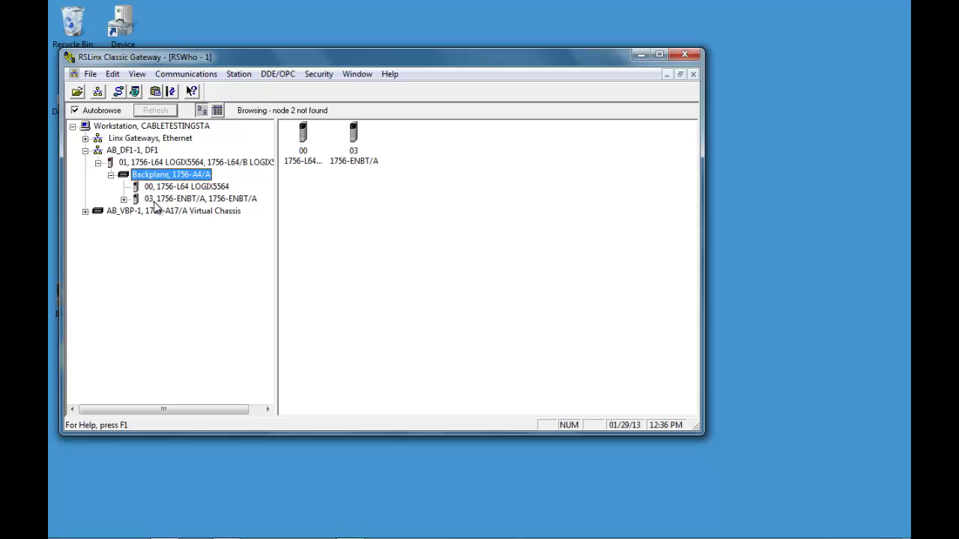
click(161, 201)
right_click(158, 198)
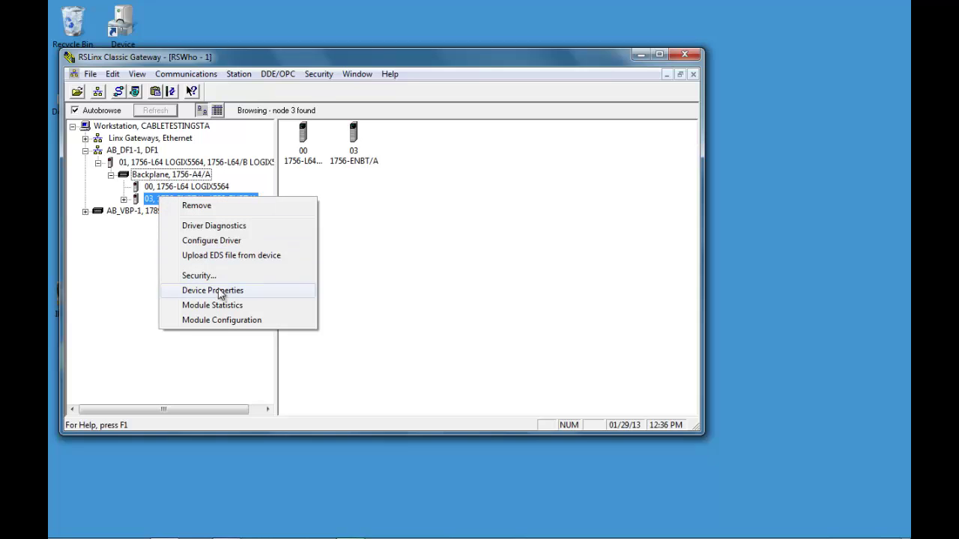
Open the 1756-ENBT/A module configuration and choose a Static port configuration.
click(220, 320)
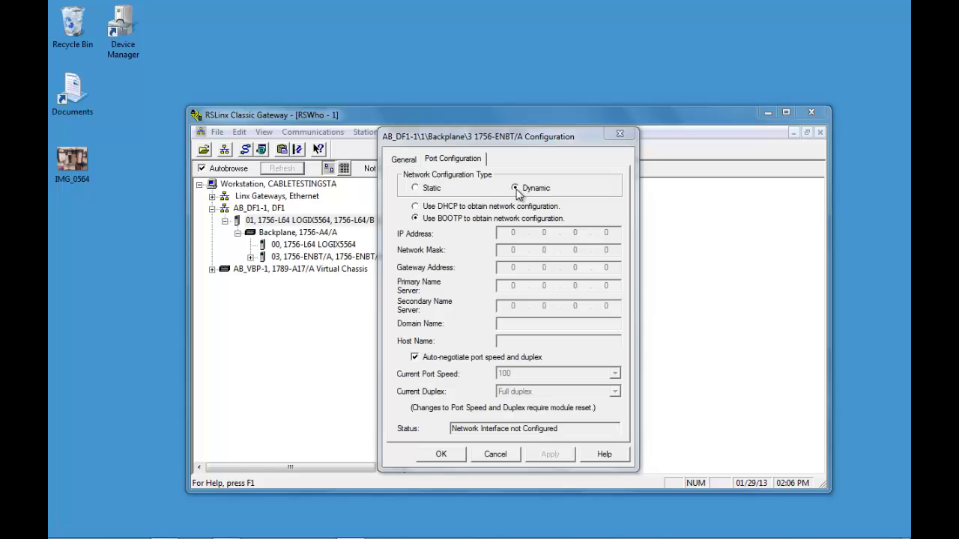
click(416, 188)
click(513, 233)
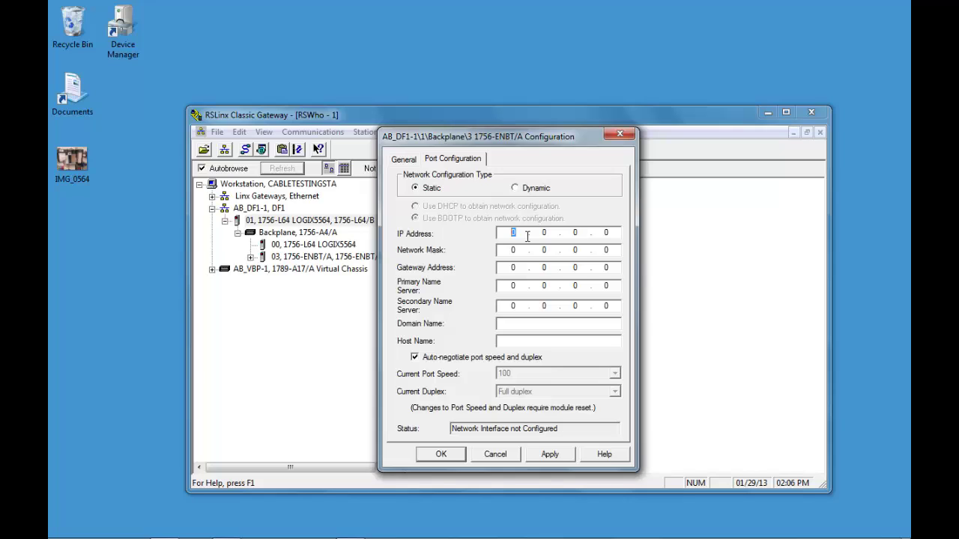
Enter IP 192.168.0.44 and mask 255.255.255.0, then apply and confirm the address change.
text(192.168.0)
key(period)
text(44)
click(503, 254)
text(255.255.255)
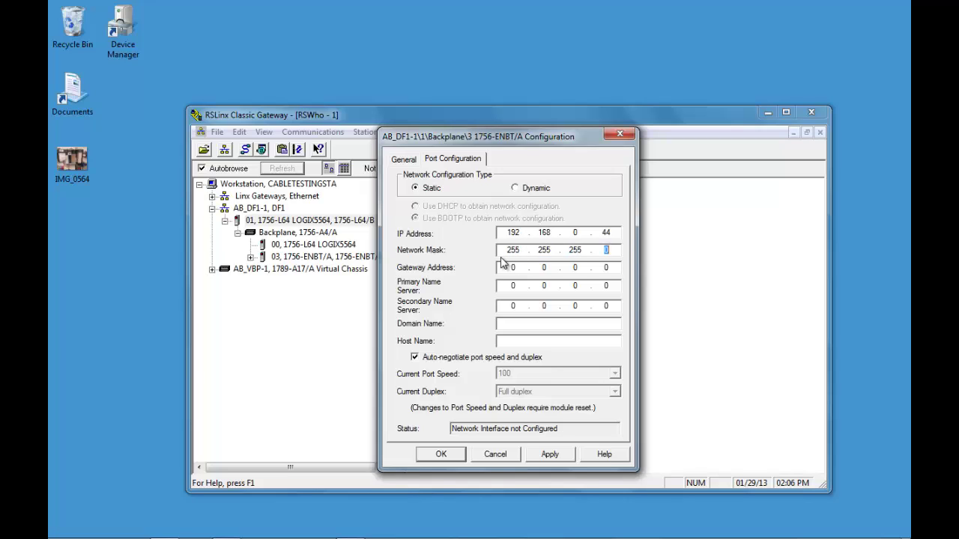
click(544, 458)
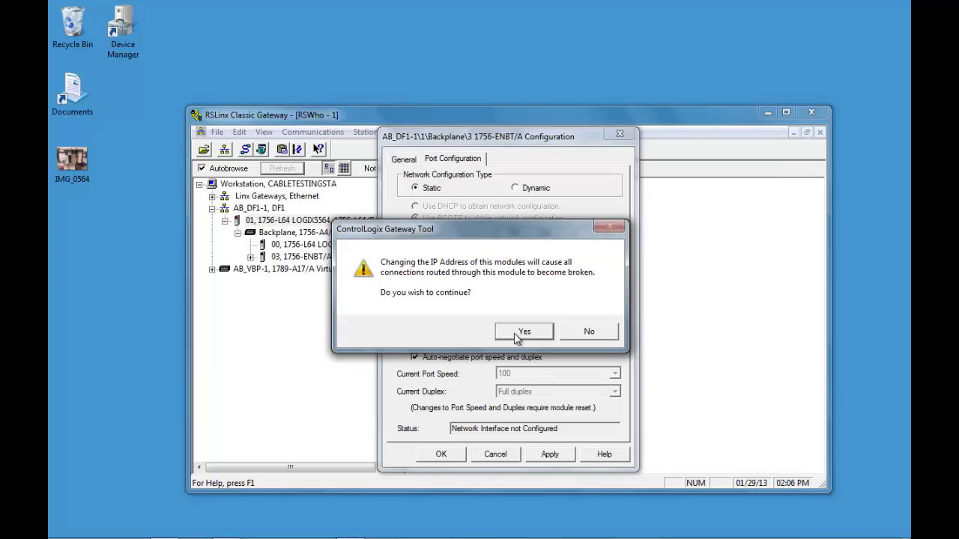
click(515, 335)
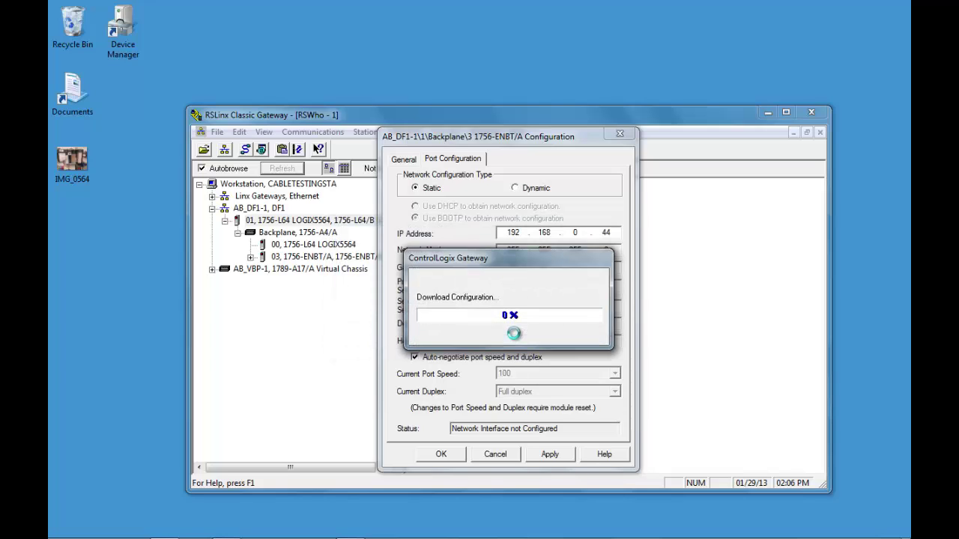
click(441, 455)
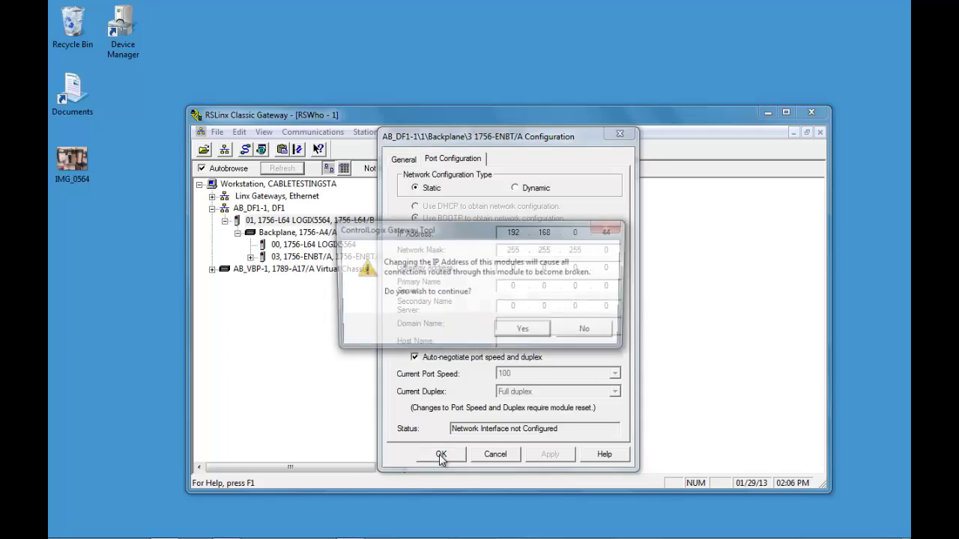
click(522, 331)
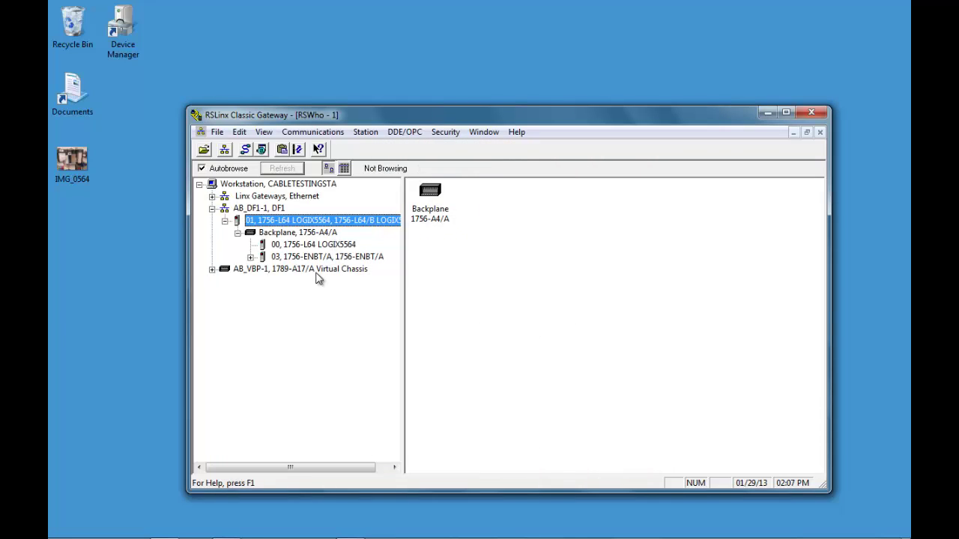
Add the AB_ETHIP-1 EtherNet/IP driver bound to the Broadcom gigabit adapter.
click(245, 150)
click(448, 222)
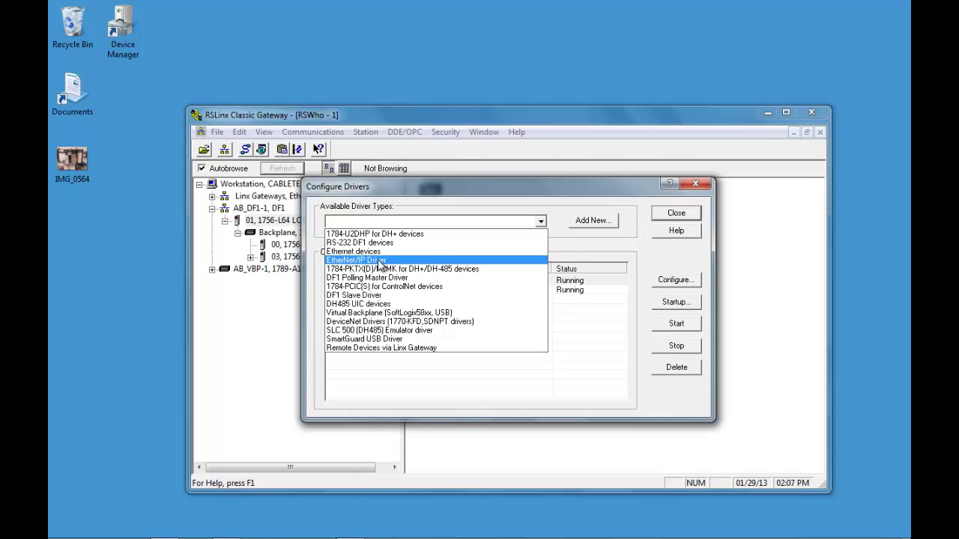
click(380, 260)
click(575, 221)
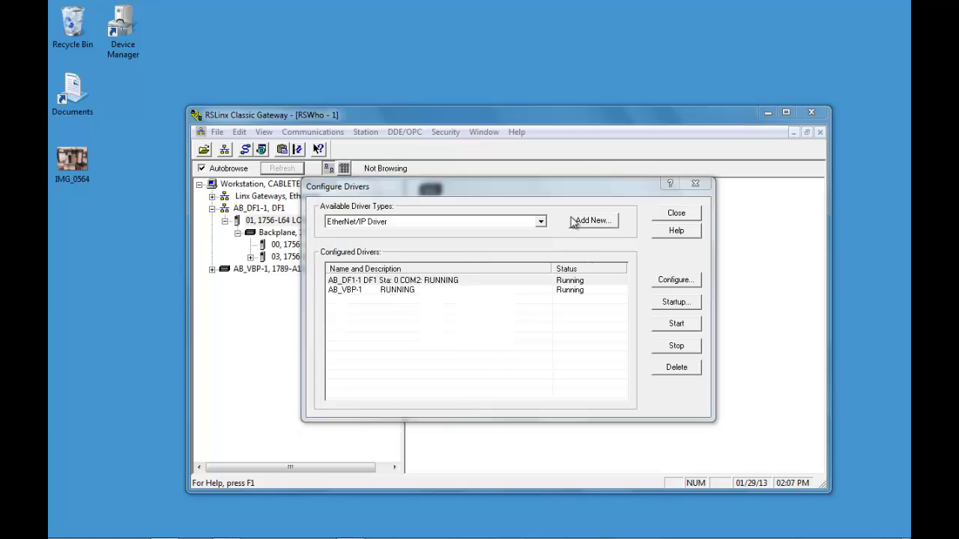
click(581, 288)
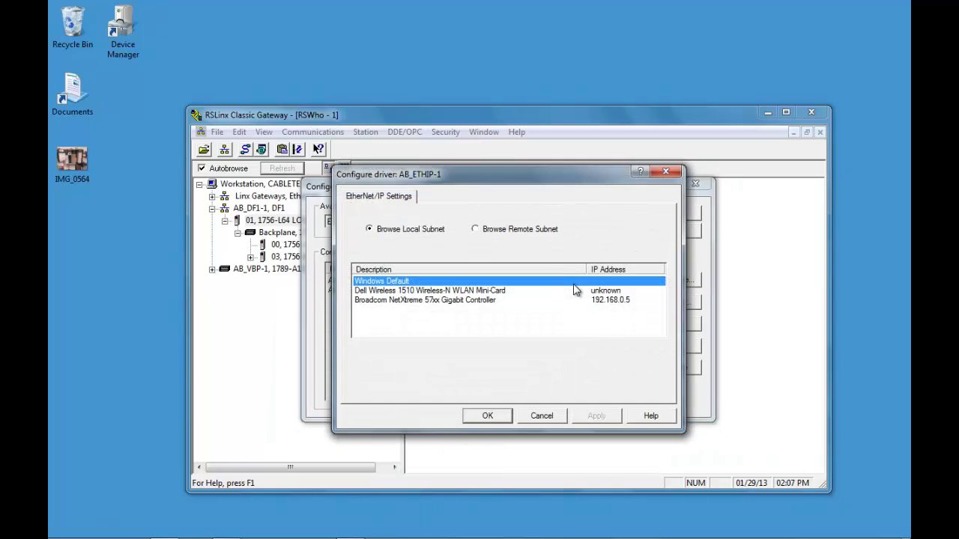
click(613, 300)
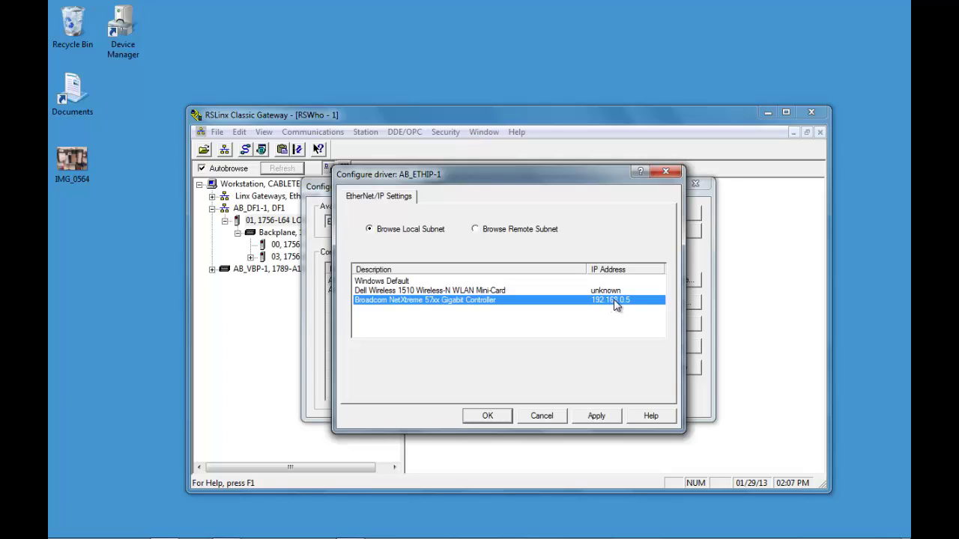
click(495, 420)
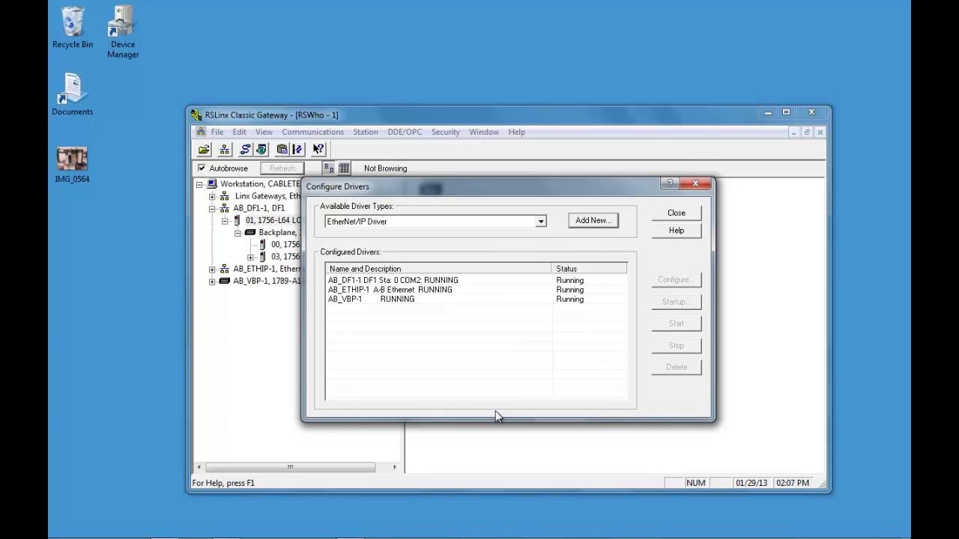
click(675, 213)
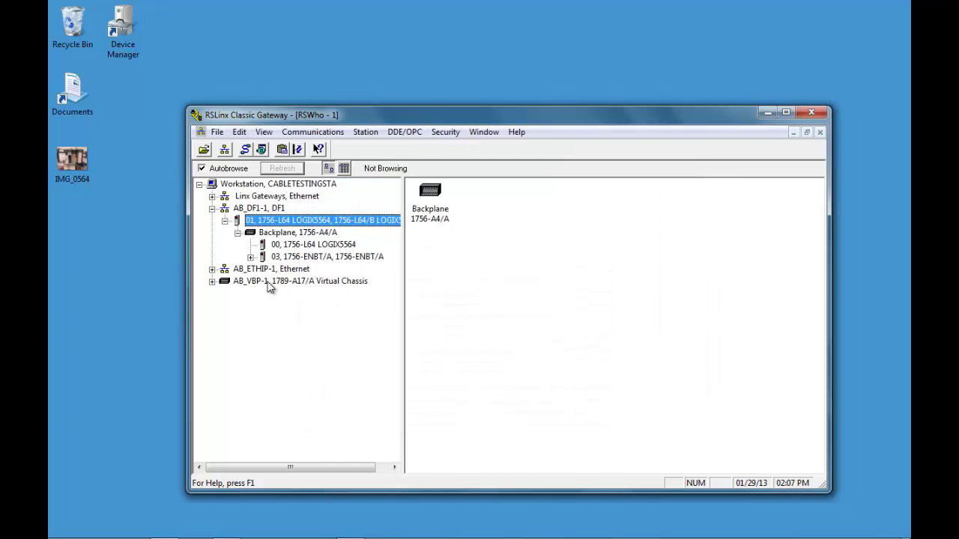
Expand AB_ETHIP-1 to 192.168.0.44 and its backplane, checking the slot 00 controller and ENBT module.
click(212, 269)
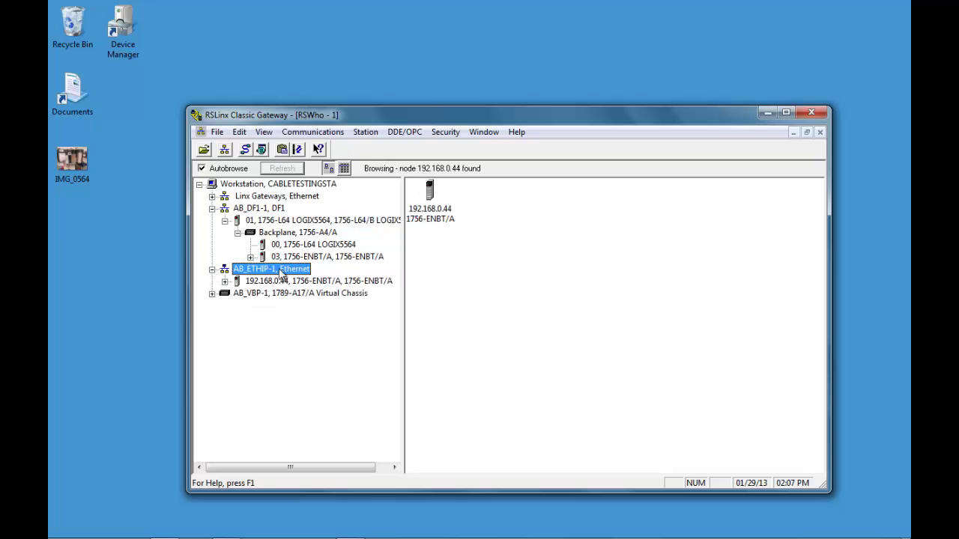
click(227, 284)
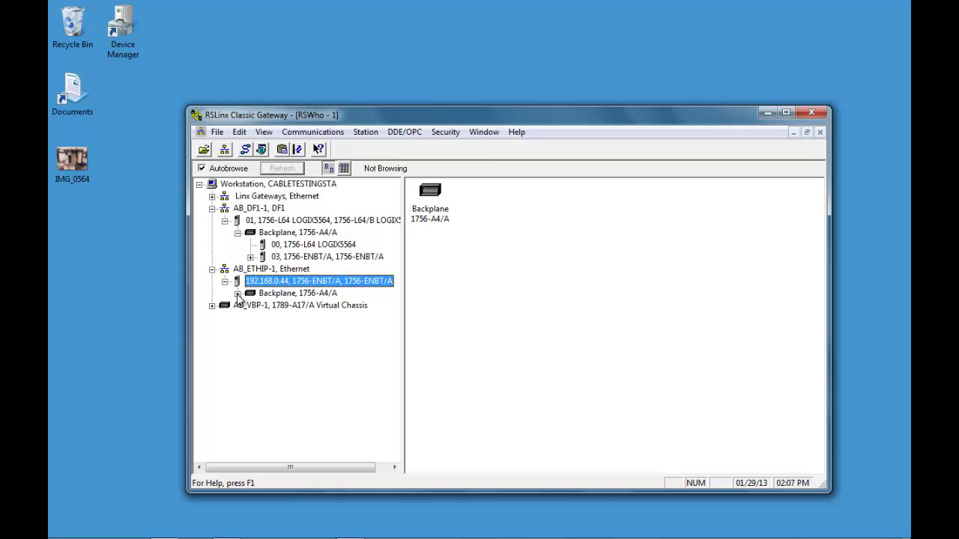
click(237, 294)
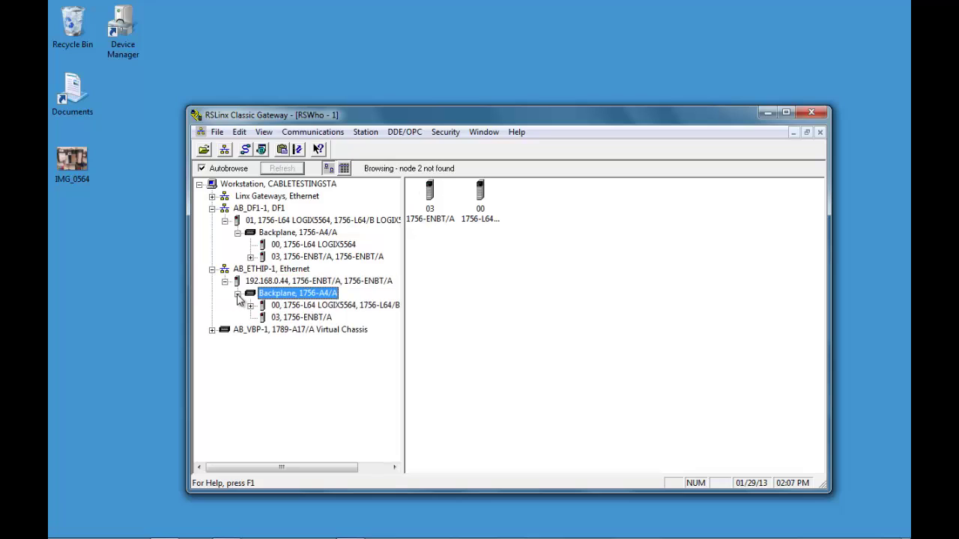
click(306, 313)
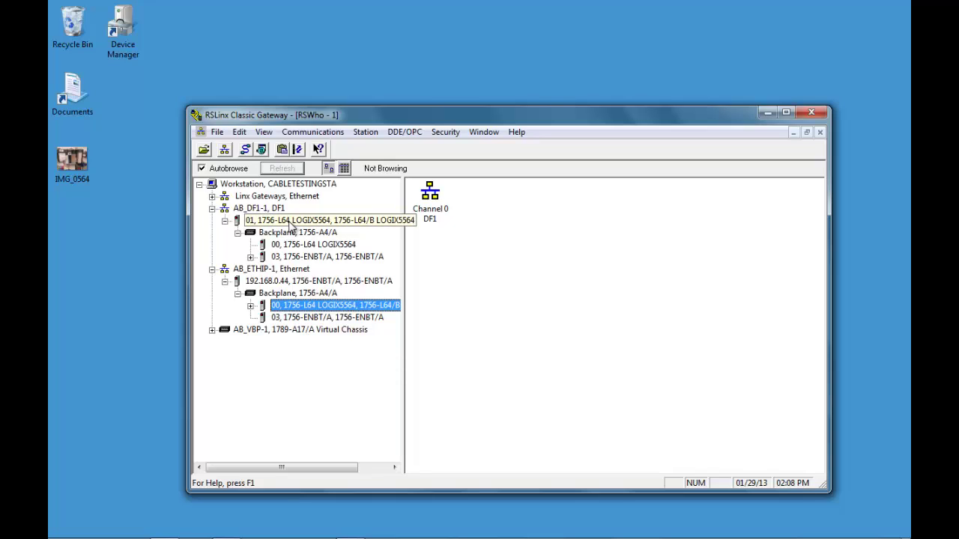
click(292, 222)
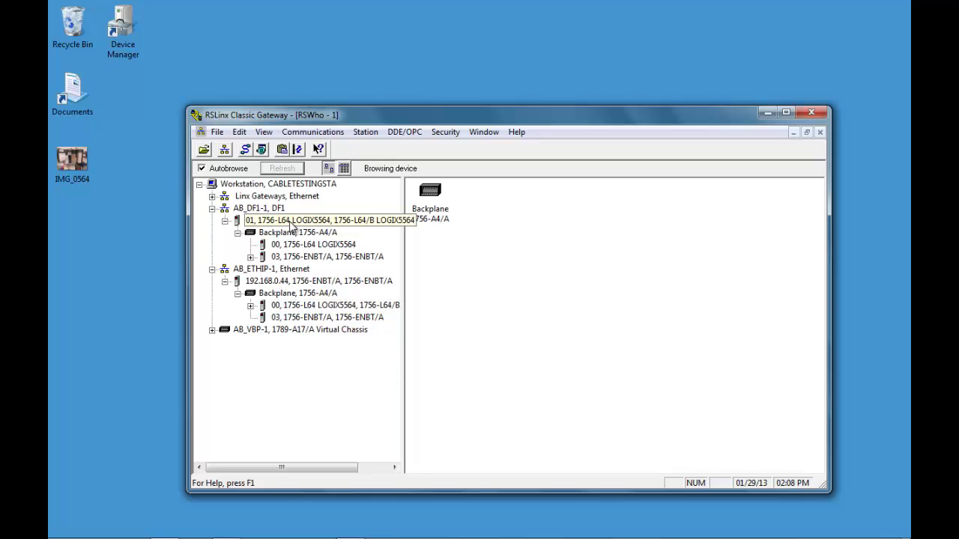
click(283, 281)
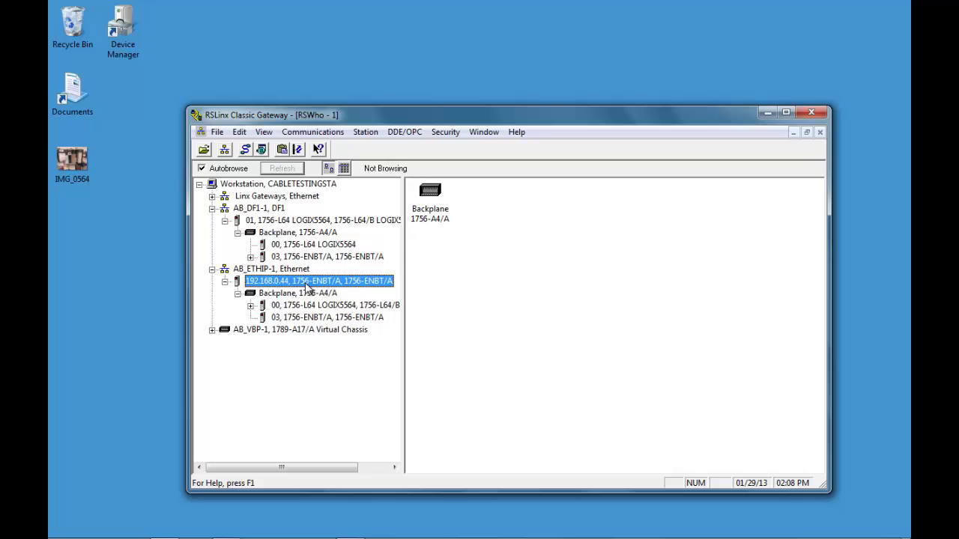